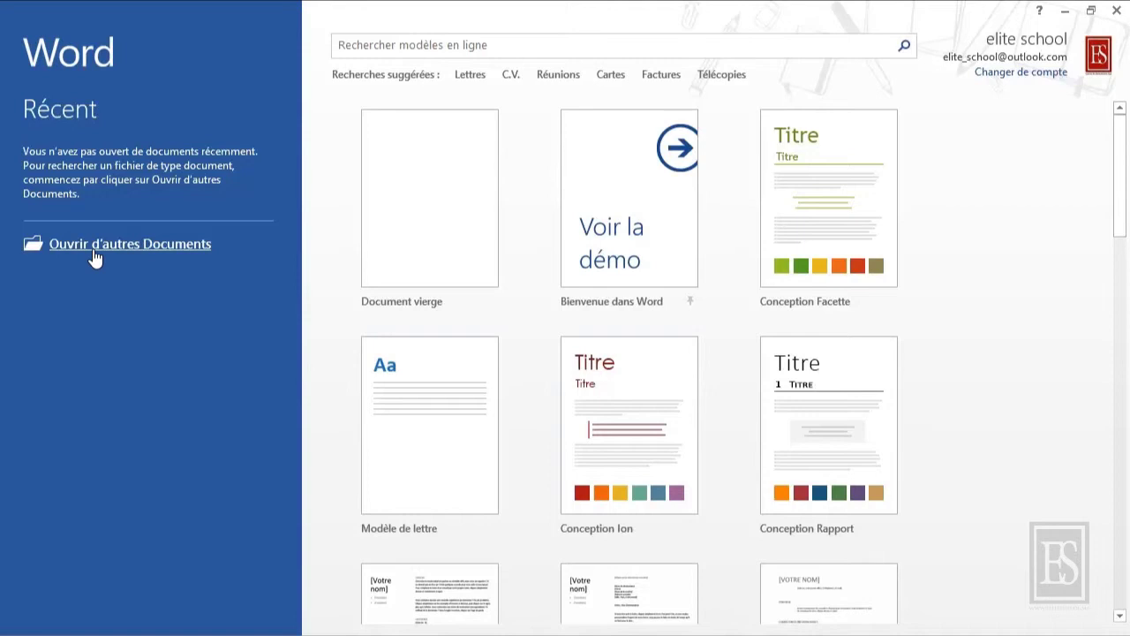
- Browse the Open page's locations: SkyDrive, Computer recent folders and Add a Place
click(94, 249)
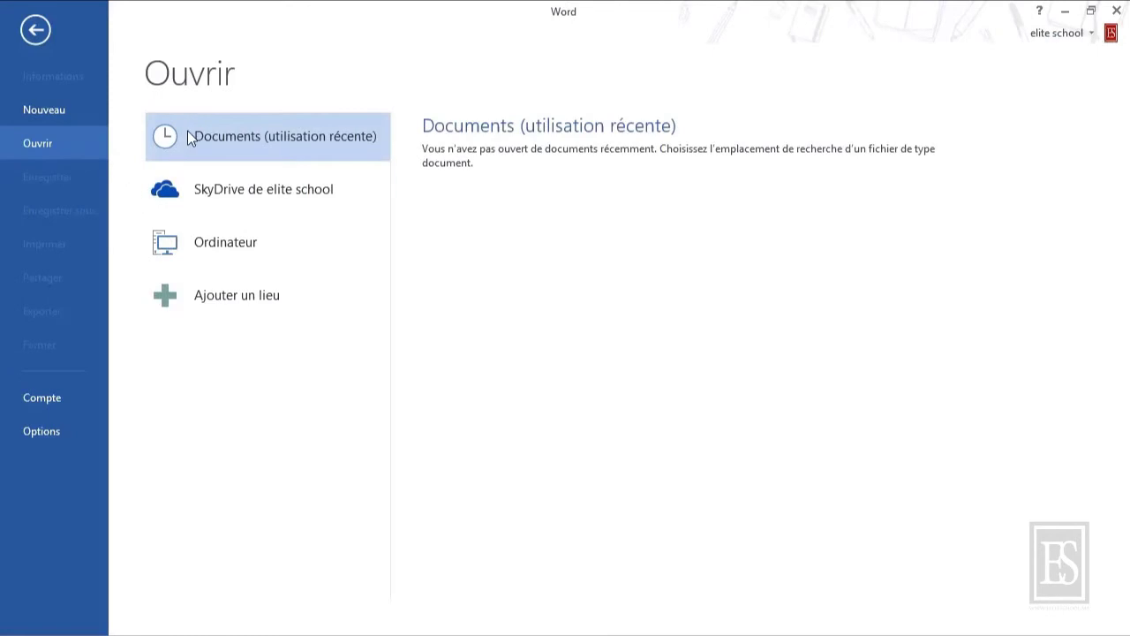
click(199, 199)
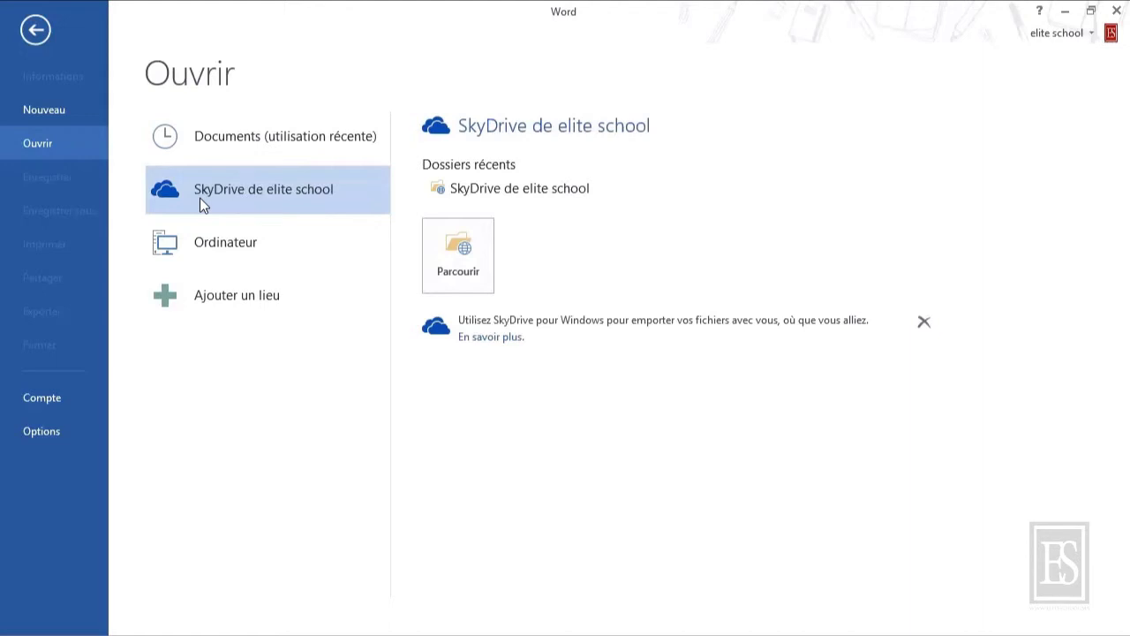
click(205, 245)
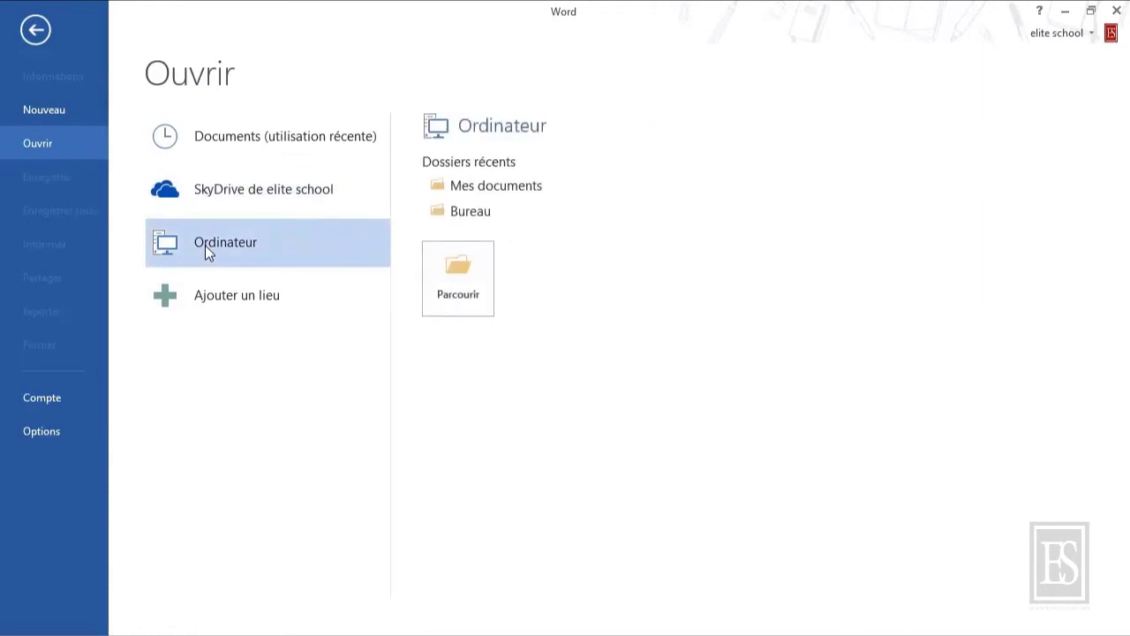
click(219, 305)
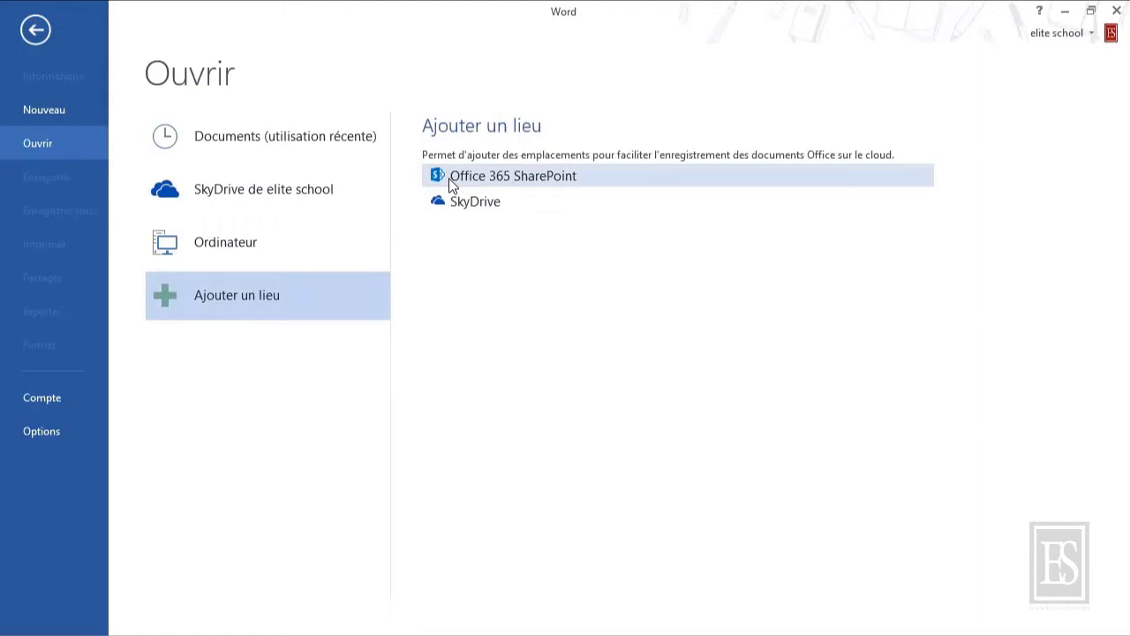
click(34, 27)
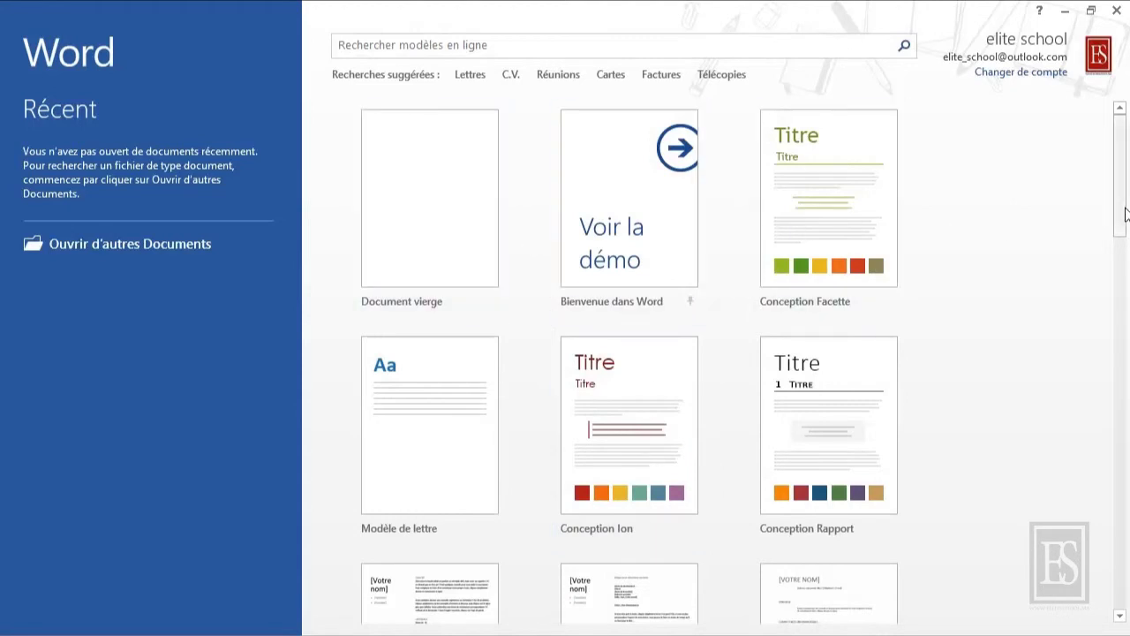
- Scroll the start screen templates and search online for letter templates
drag(1123, 201, 1102, 389)
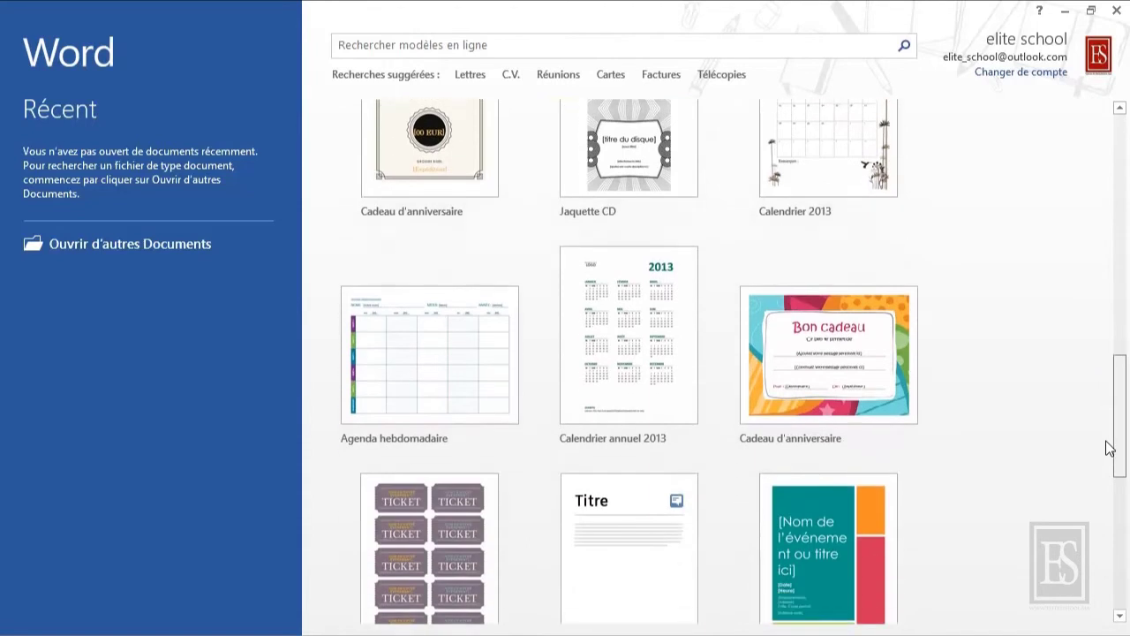
drag(1102, 389, 1111, 148)
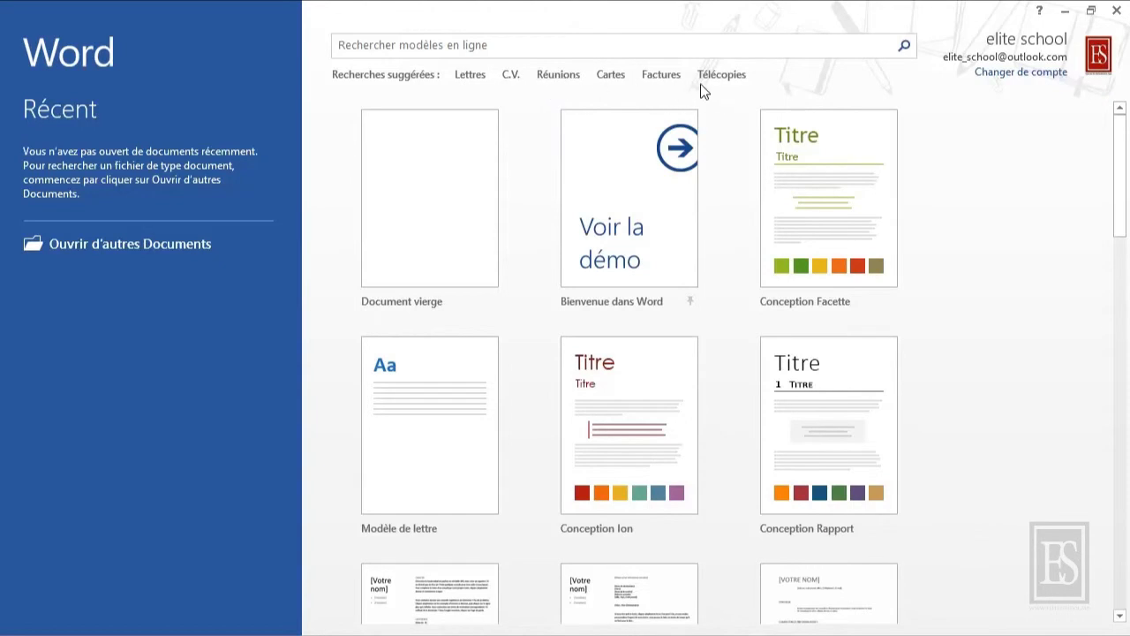
click(461, 78)
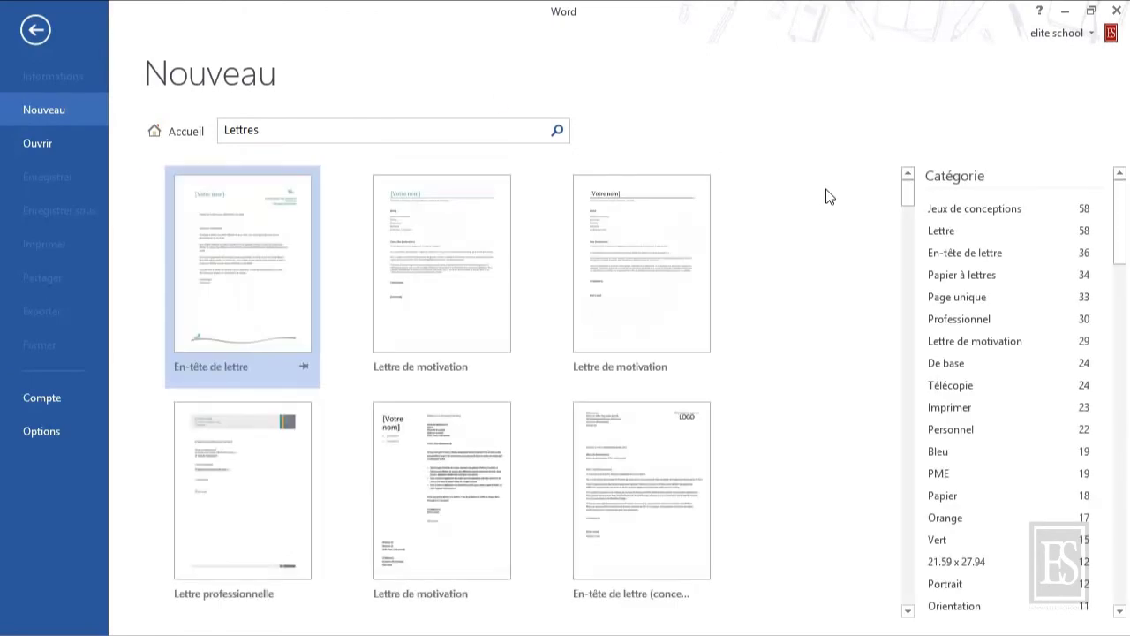
drag(908, 189, 911, 289)
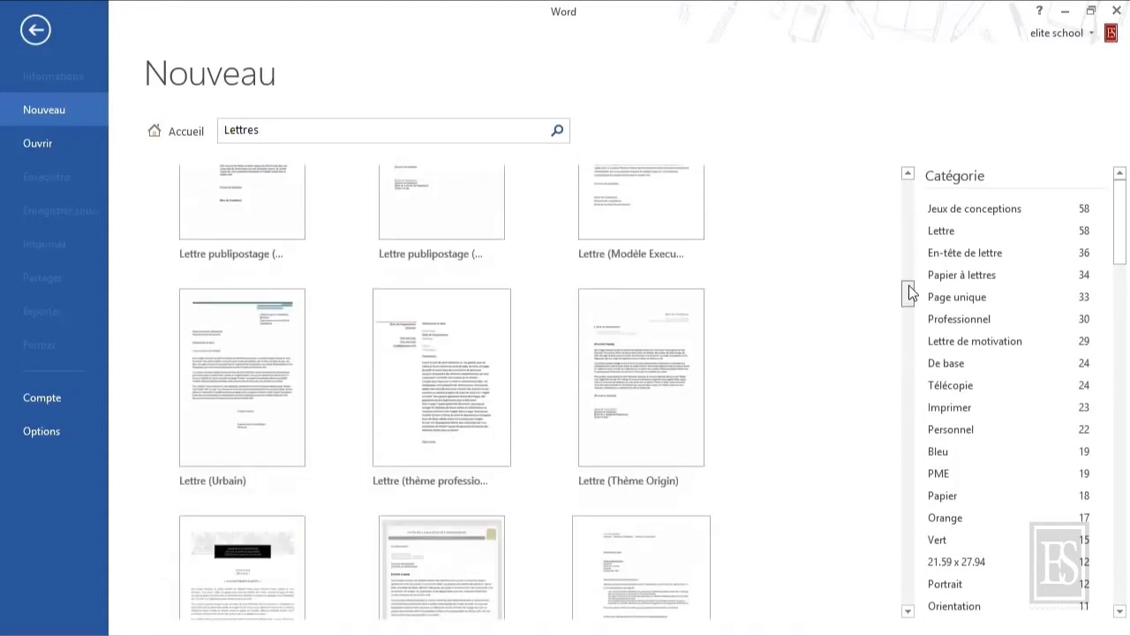
click(32, 36)
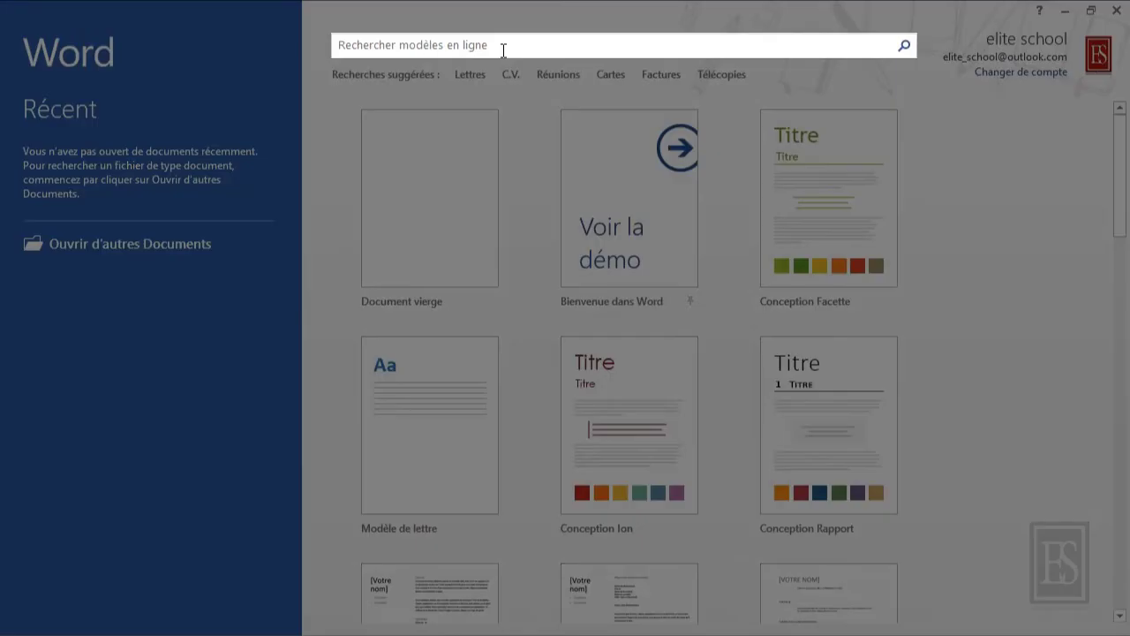
- Search online templates for 'invitation' and scroll through the results
click(503, 49)
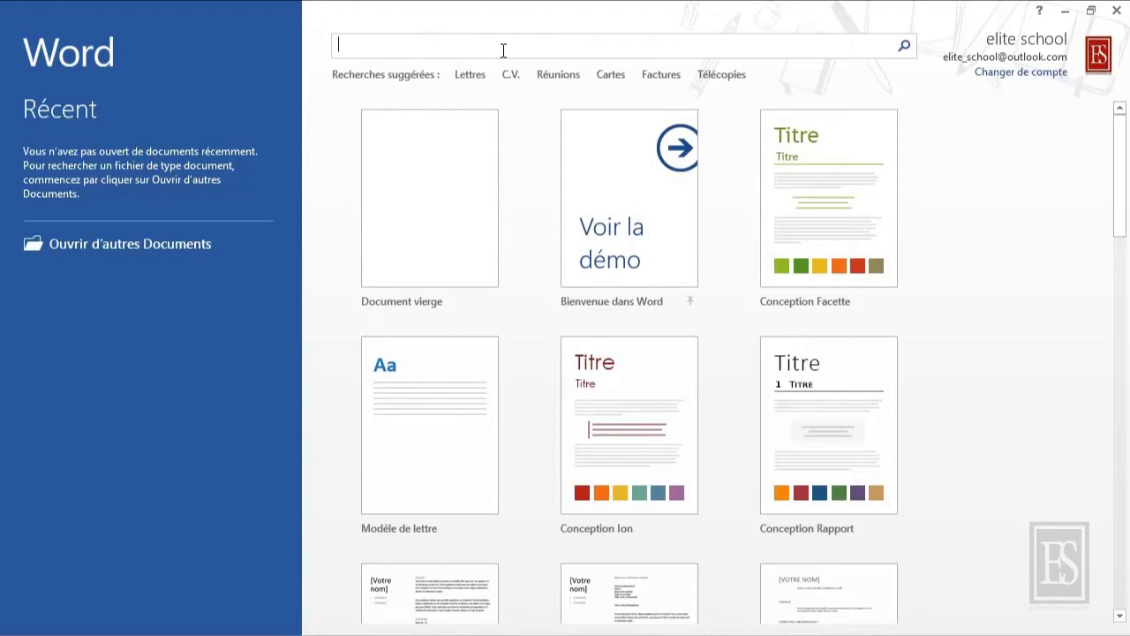
text(invitation)
key(Return)
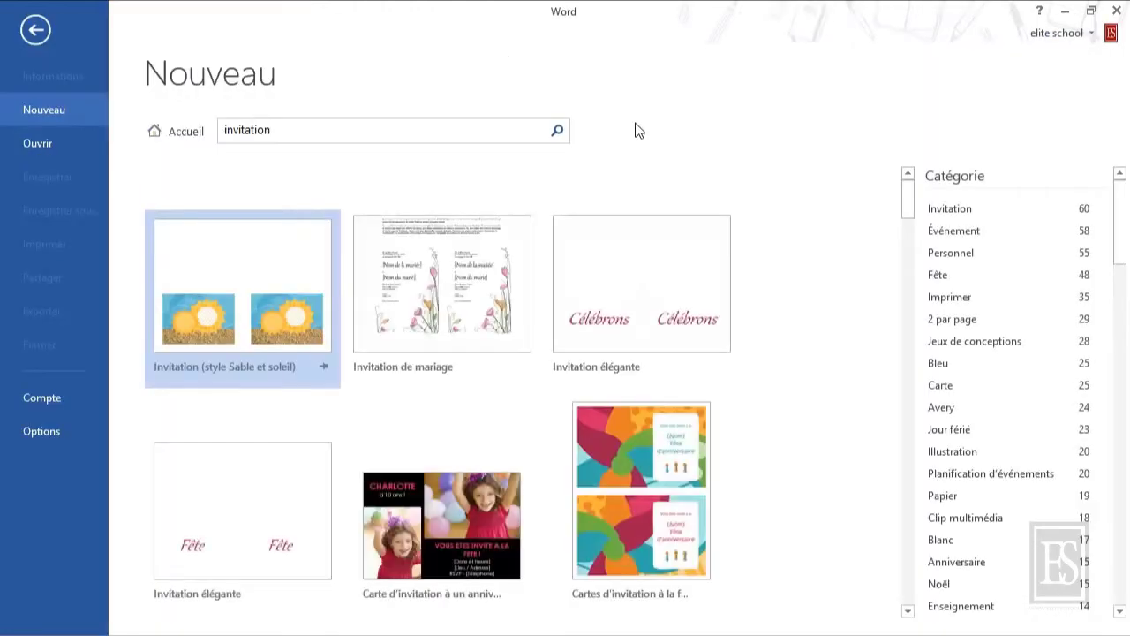
drag(908, 190, 913, 300)
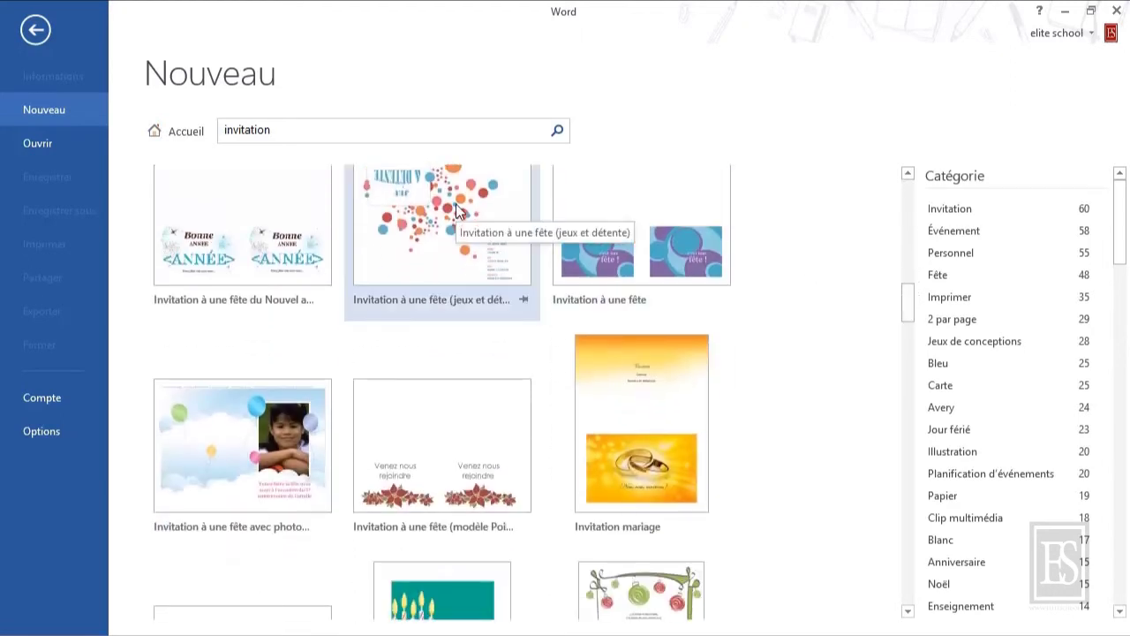
- Back on the start screen, create a new blank document from the Document vierge template
click(36, 24)
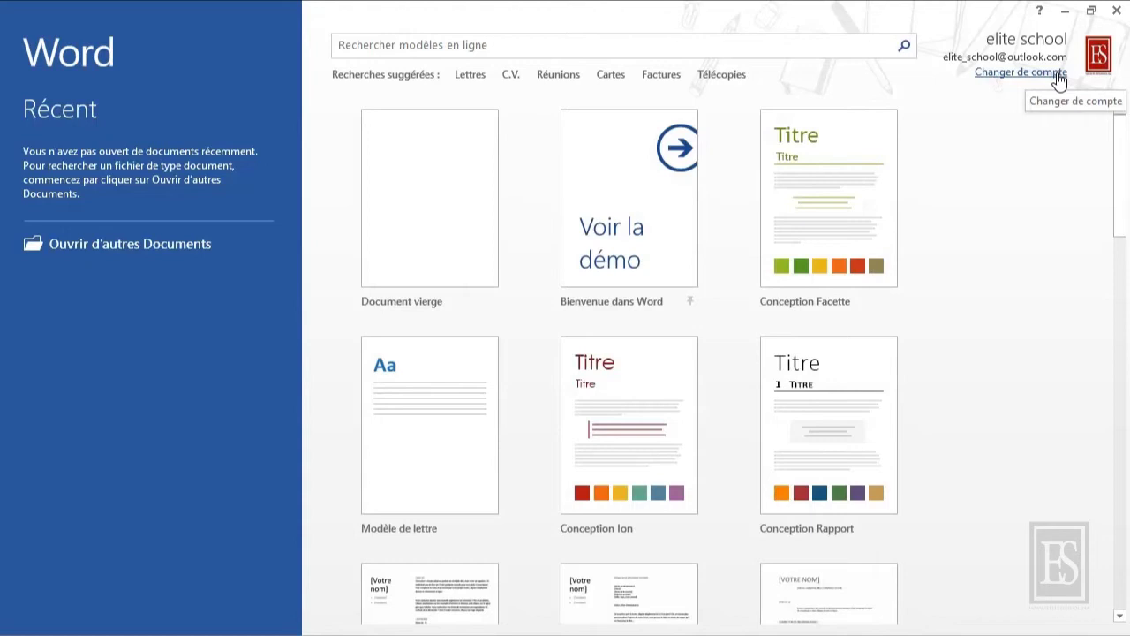
click(1116, 11)
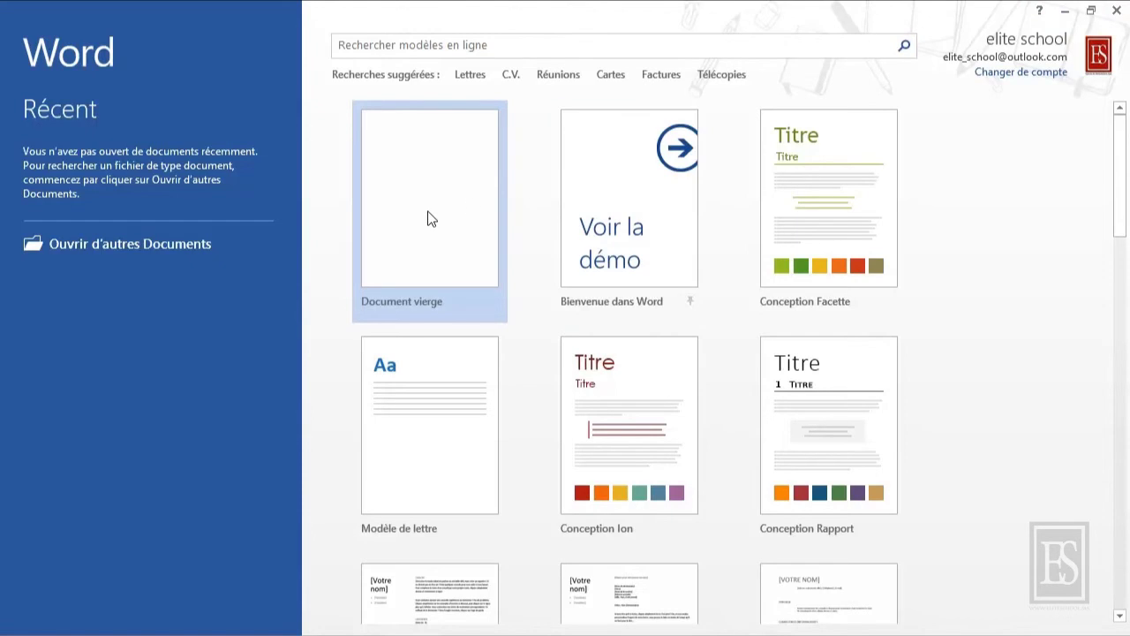
click(416, 285)
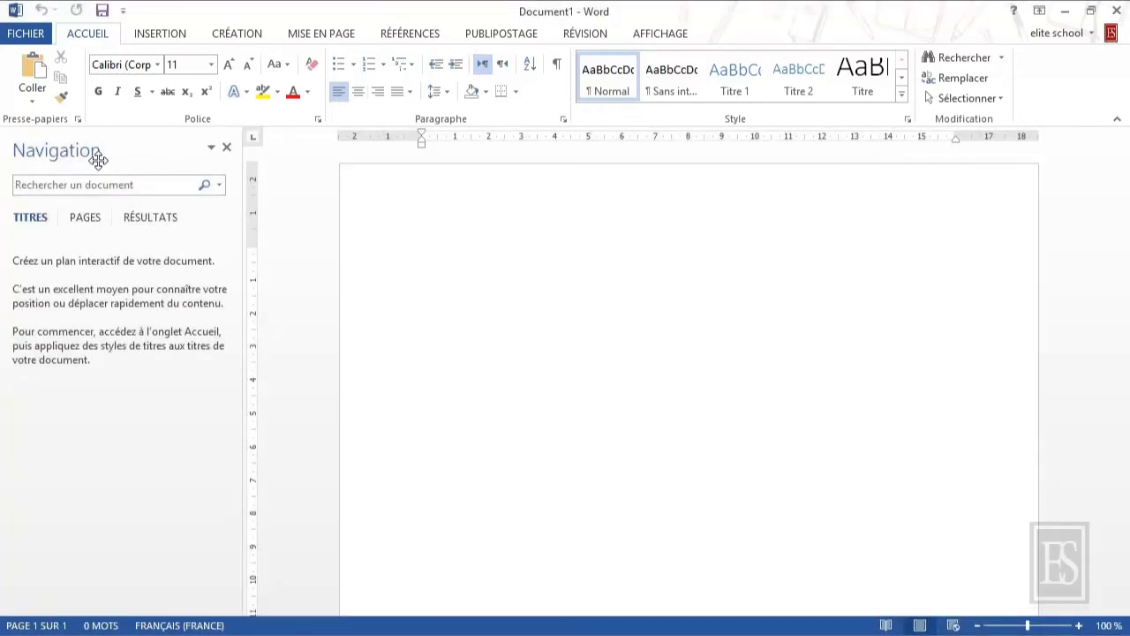
- Close the Navigation pane, re-enable it from AFFICHAGE, then show the FICHIER Open page
click(227, 148)
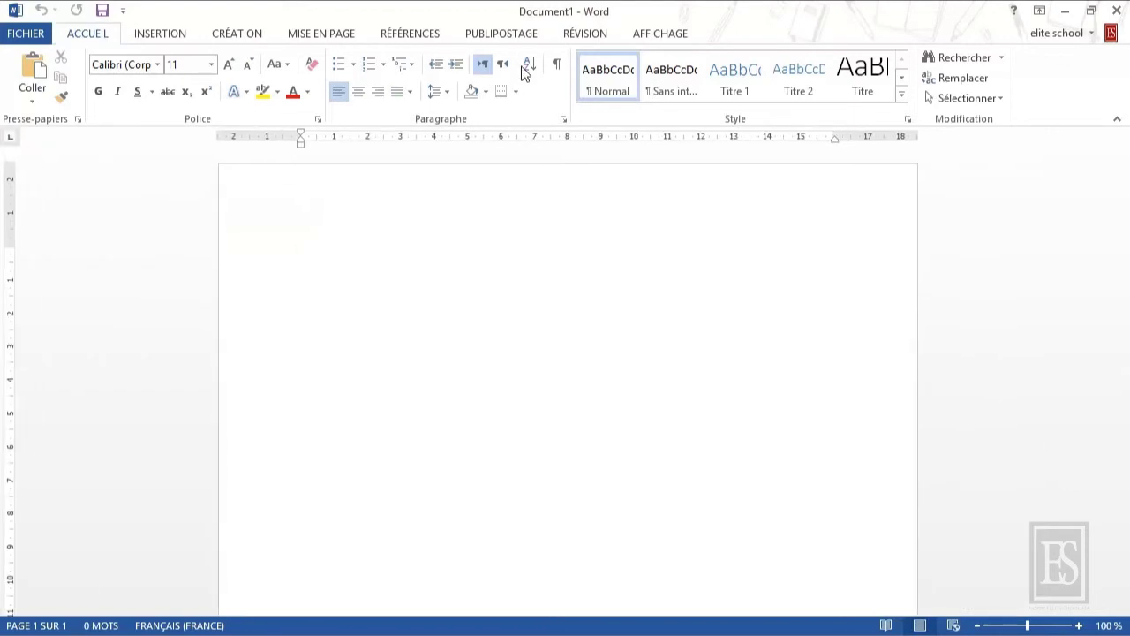
click(649, 40)
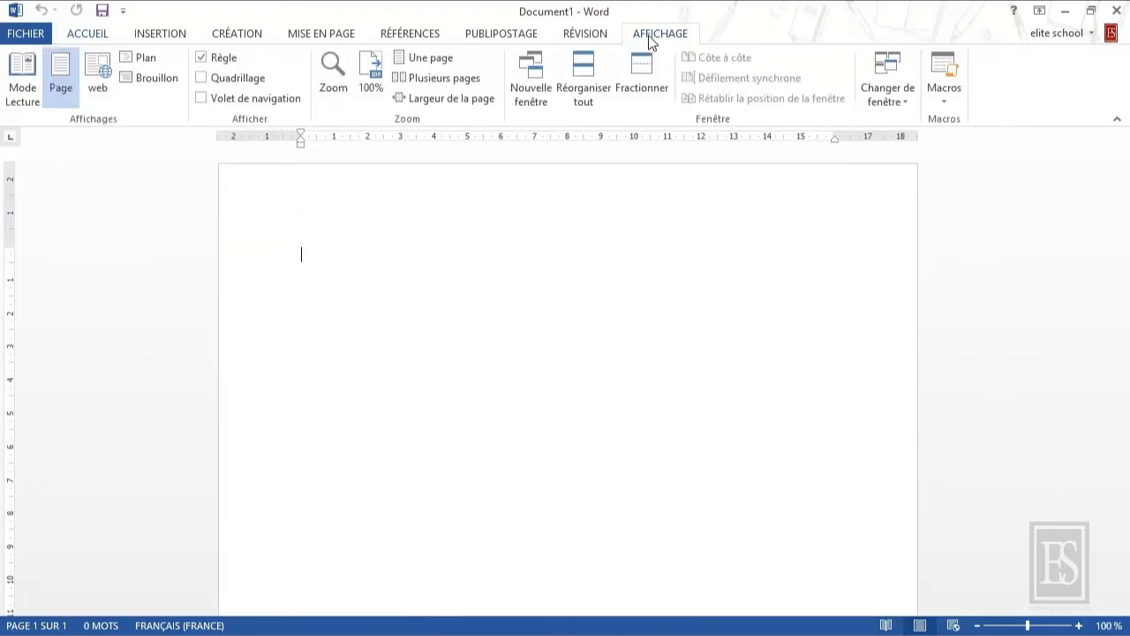
click(202, 99)
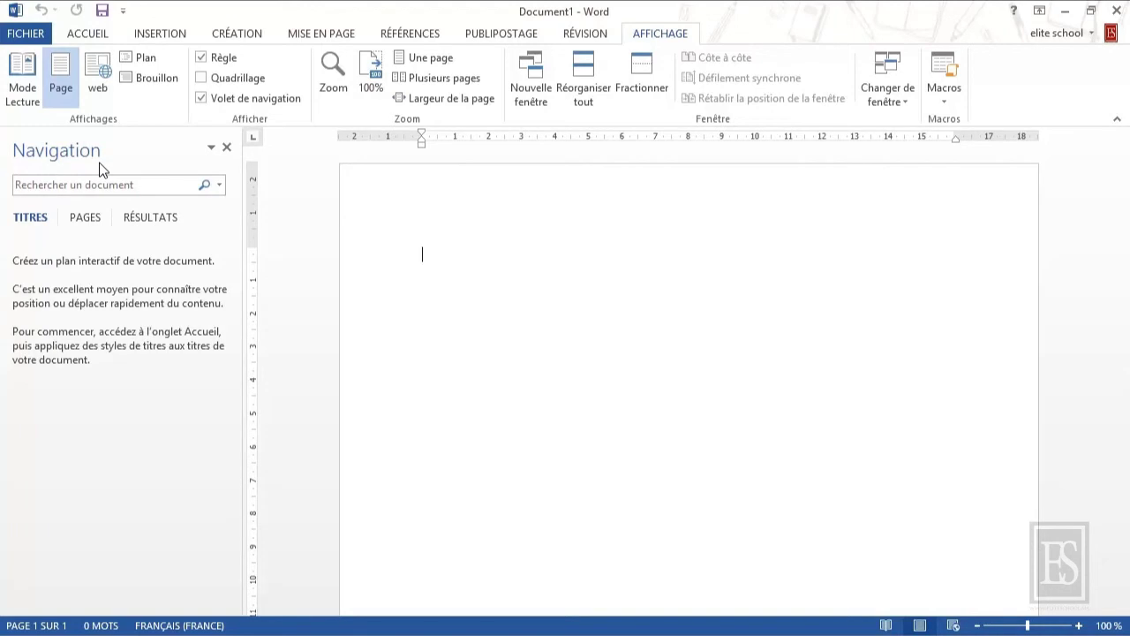
click(25, 36)
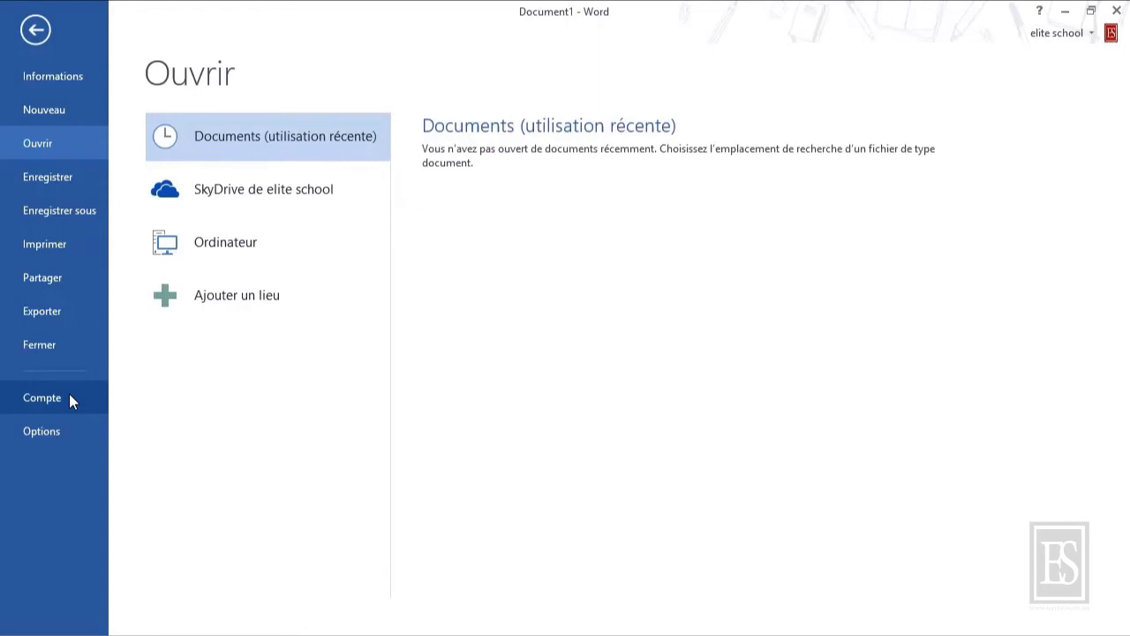
- Return from backstage to Document1 and view the INSERTION and MISE EN PAGE ribbon tabs
click(38, 33)
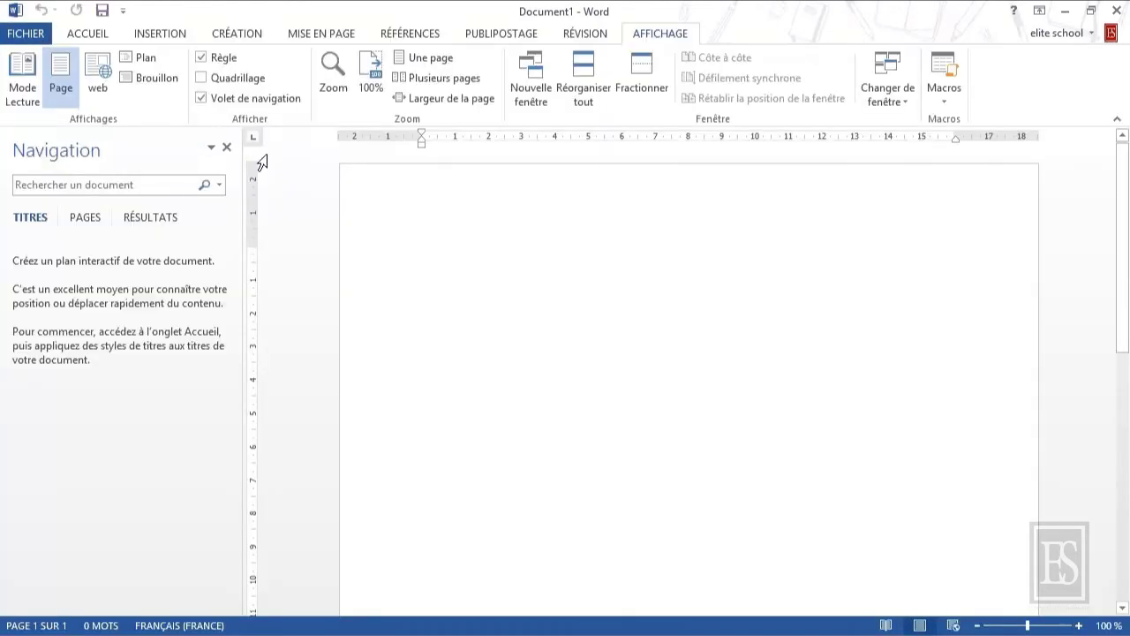
click(160, 35)
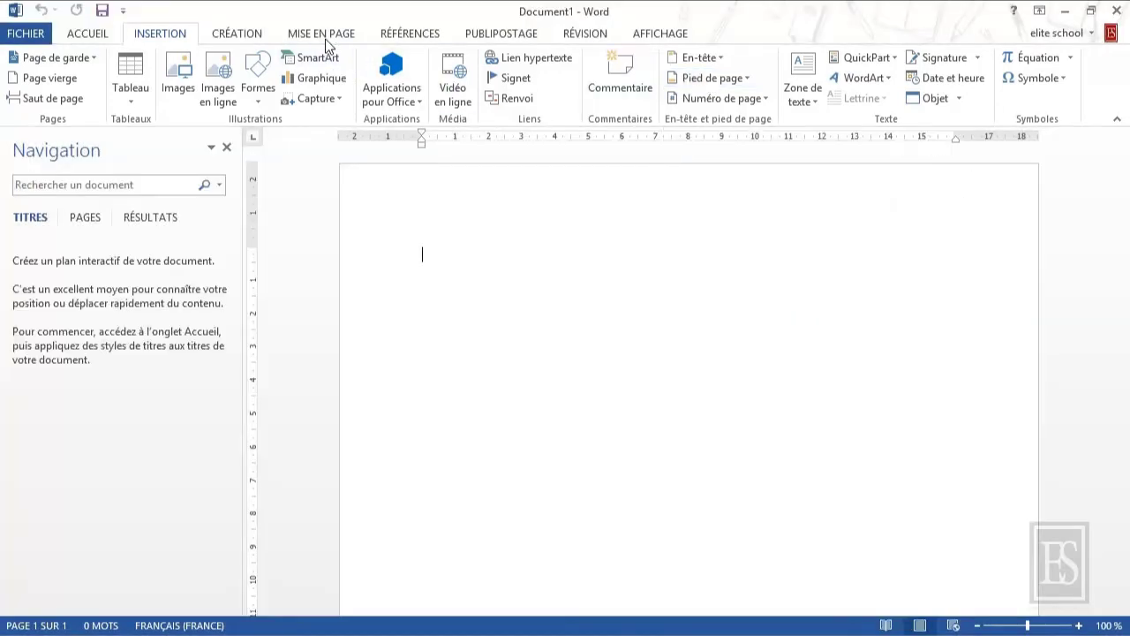
click(328, 38)
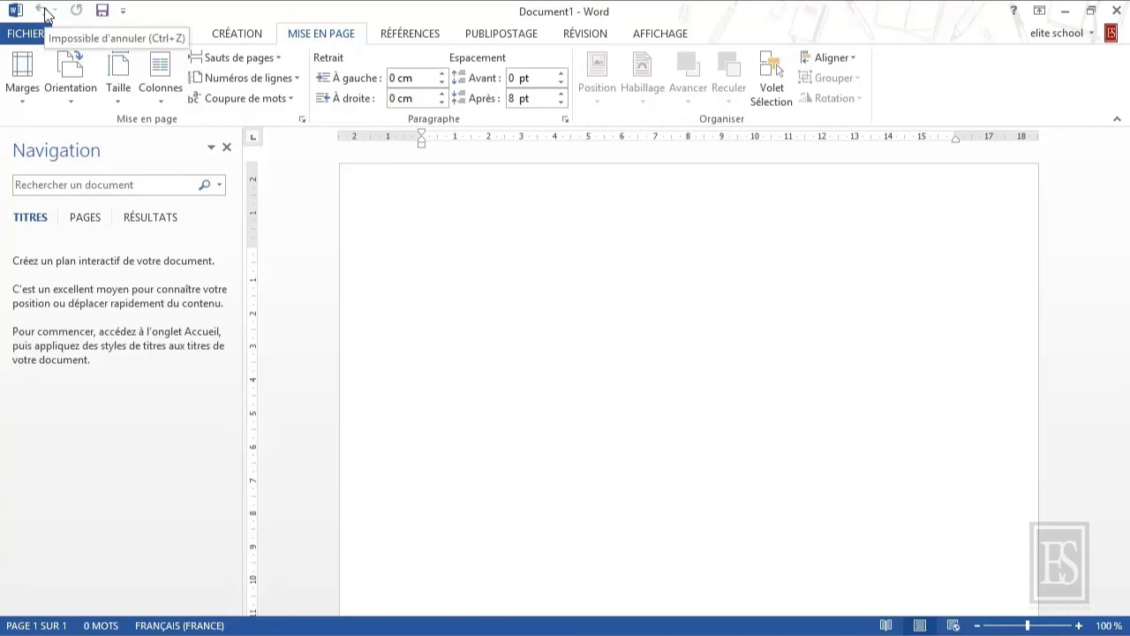
click(123, 12)
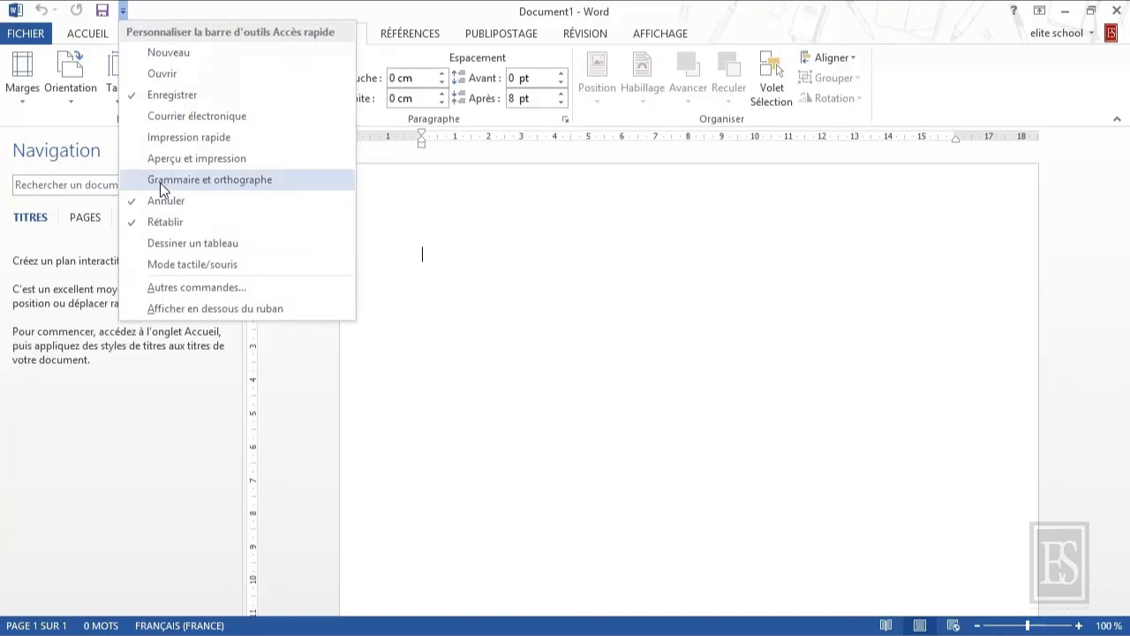
click(159, 74)
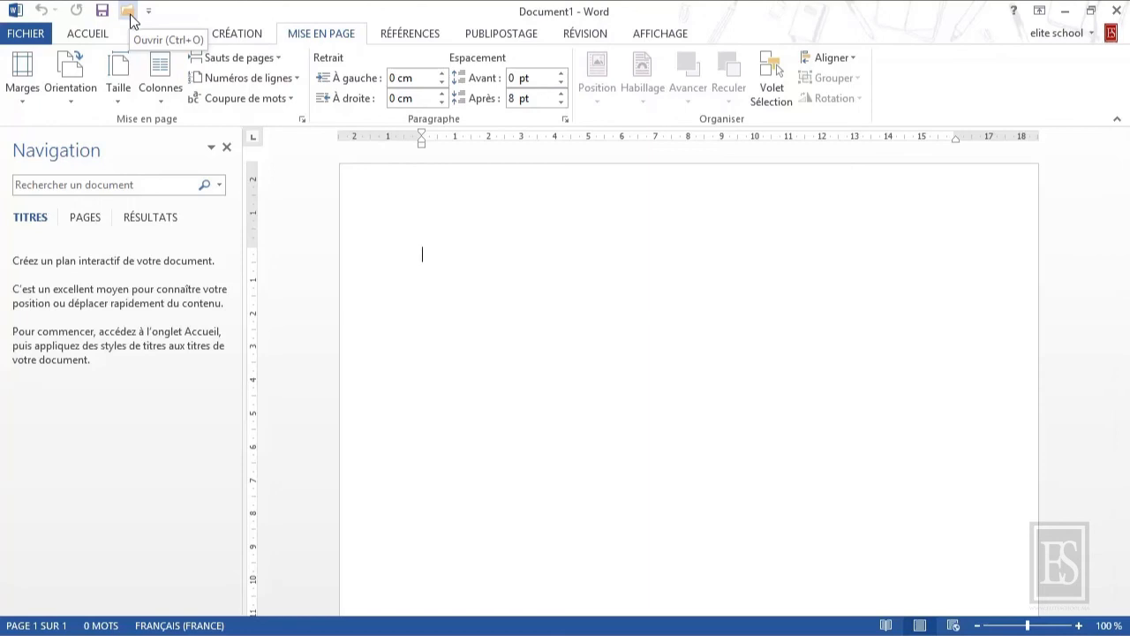
click(148, 10)
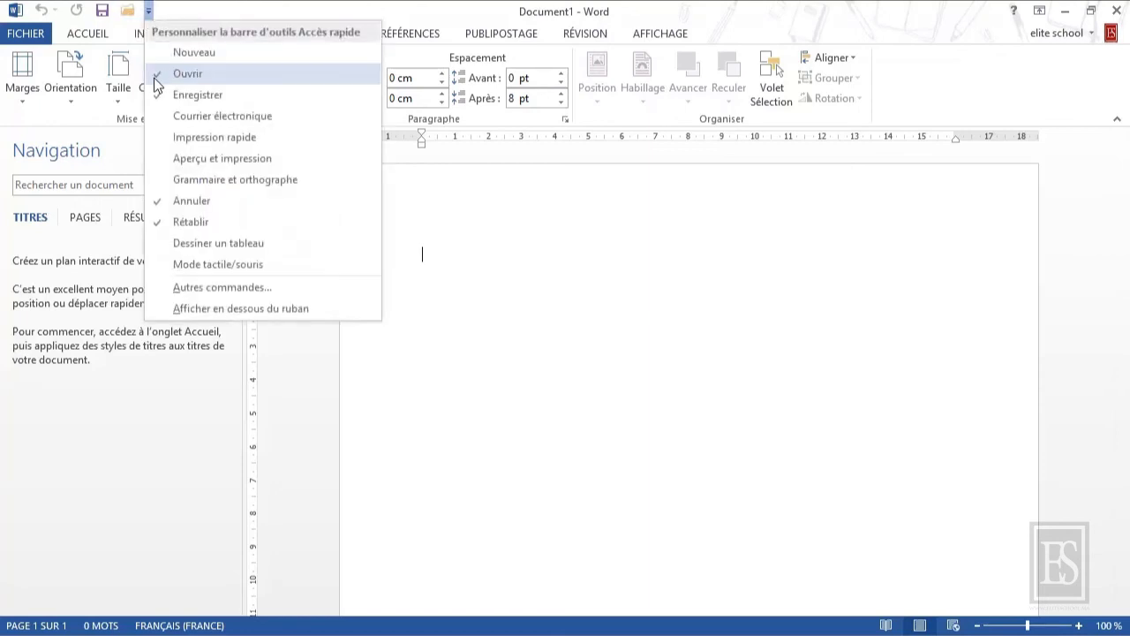
click(152, 77)
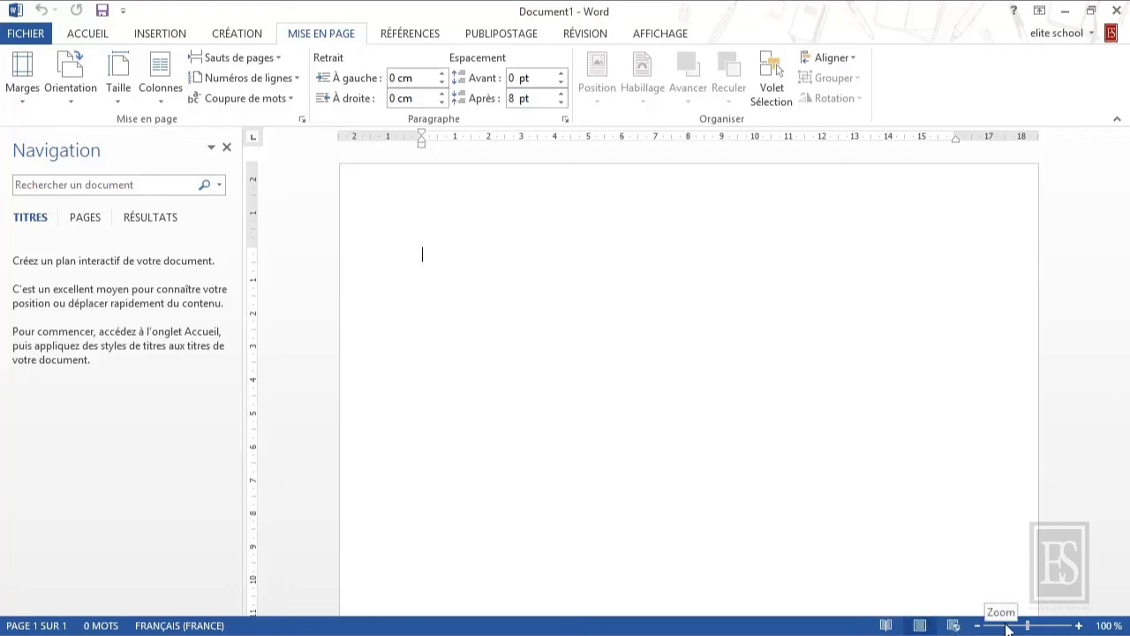
- Drag the status-bar zoom slider down to 28%
mouse_move(1025, 625)
mouse_down()
mouse_move(1044, 627)
mouse_move(995, 626)
mouse_up()
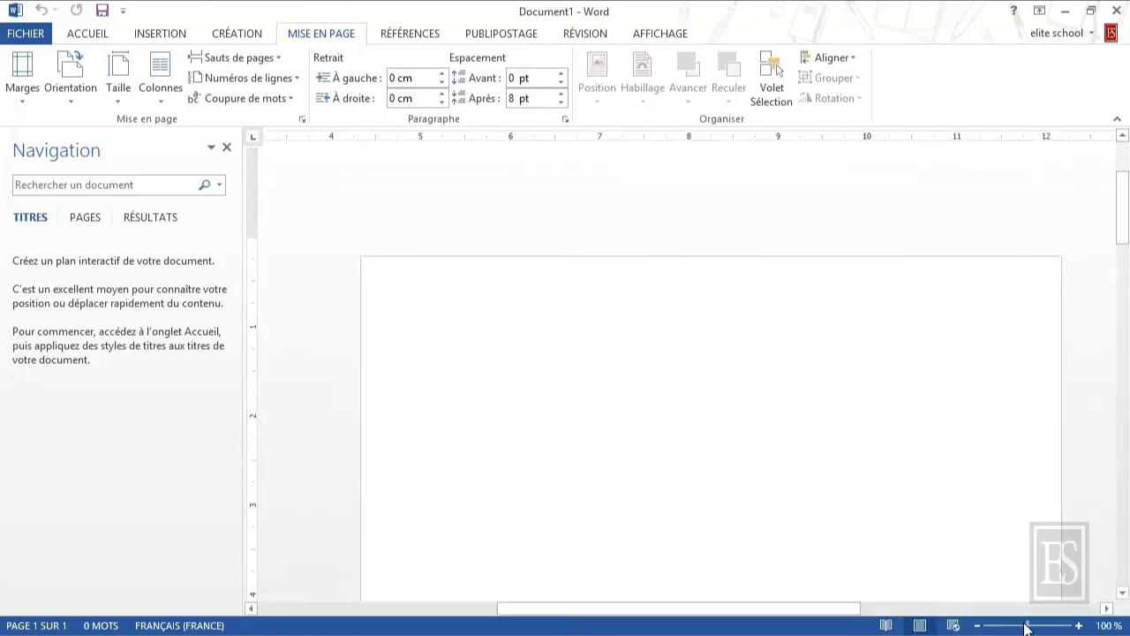